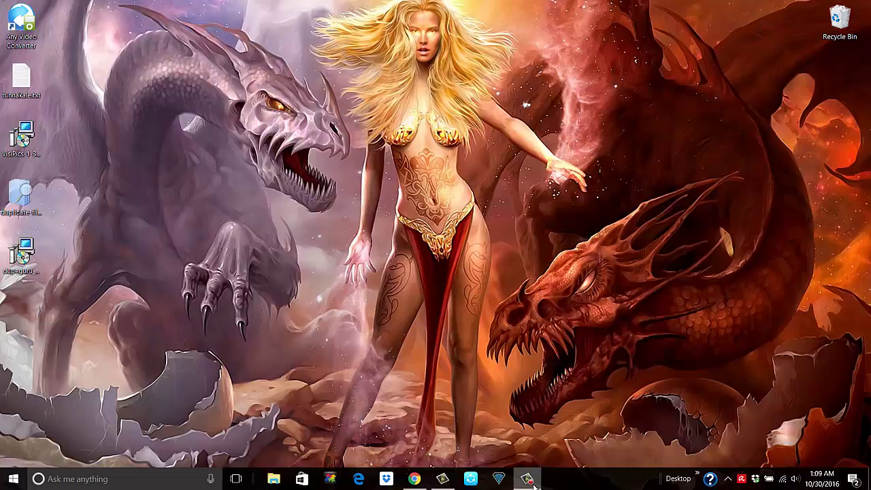
Bring up the slide listing software that removes duplicate files and folders
{"action": "mouse_move", "coordinate": [527, 483]}
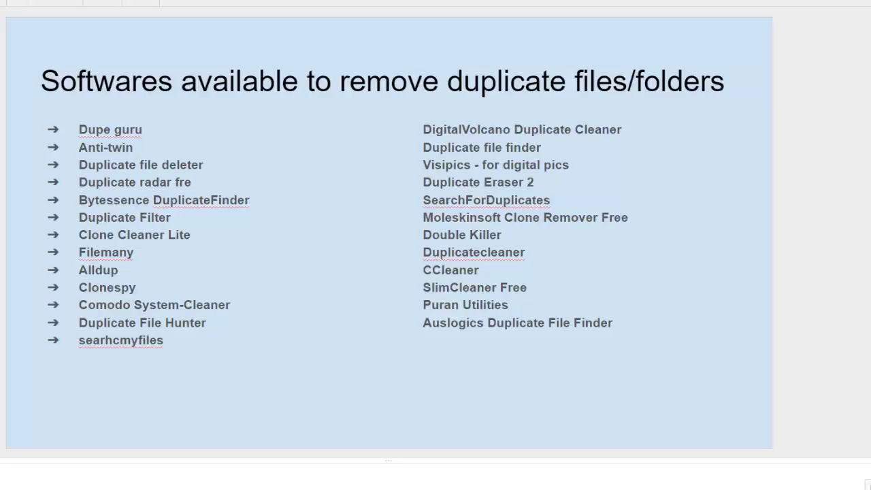
Advance to the Dupe guru slide covering its Music and Pictures editions
{"action": "key", "text": "Down"}
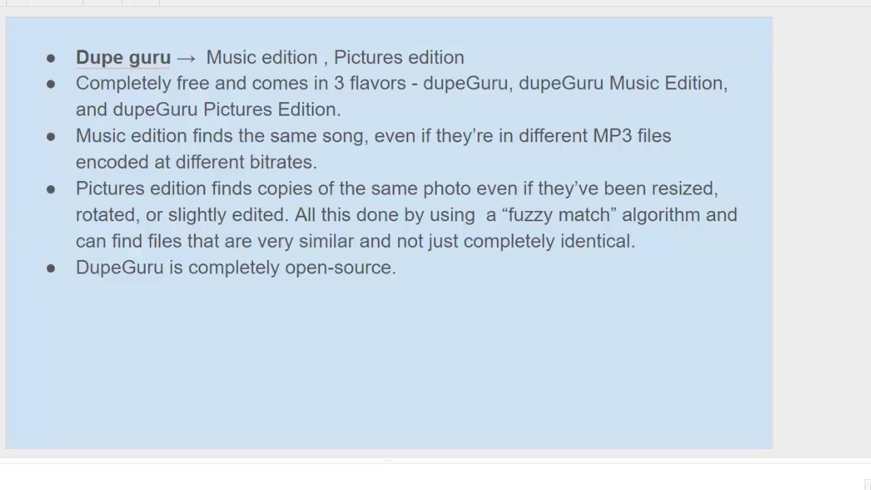
Page through the Duplicate File Finder and VisiPics slides
{"action": "key", "text": "Down"}
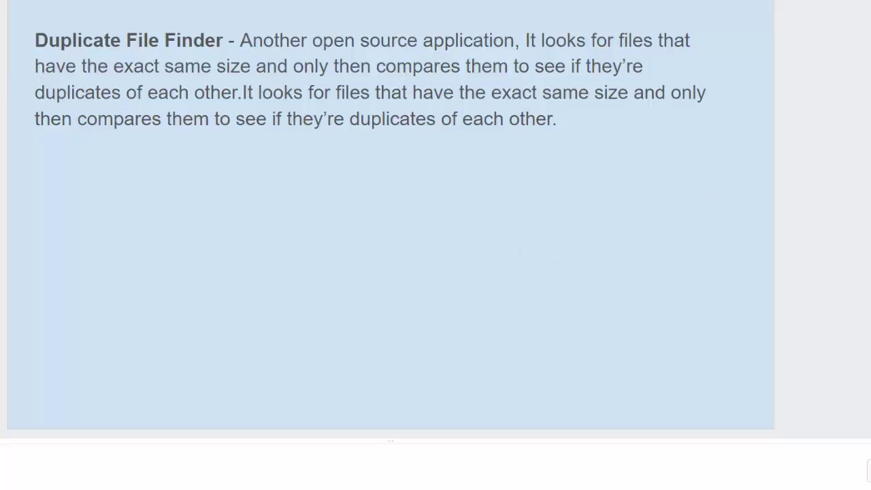
{"action": "key", "text": "Page_Down"}
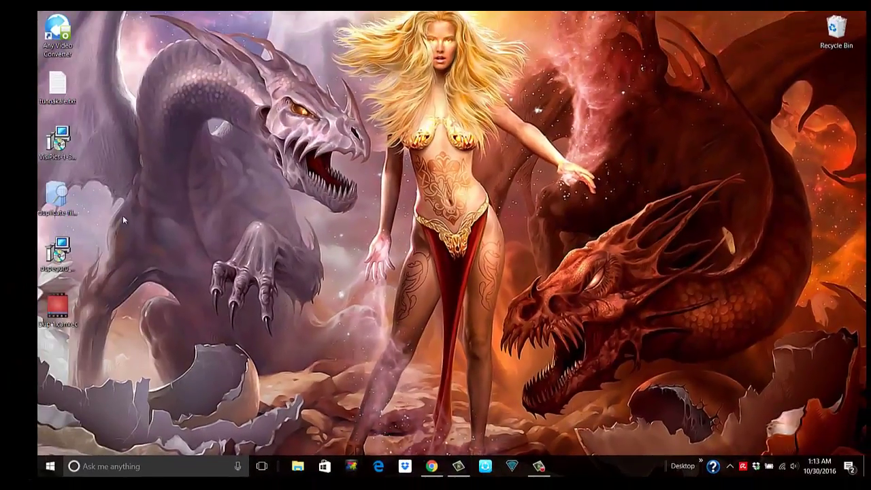
Install dupeGuru from its .msi with default shortcuts and folder, then launch it
{"action": "double_click", "coordinate": [58, 251]}
{"action": "left_click", "coordinate": [484, 252]}
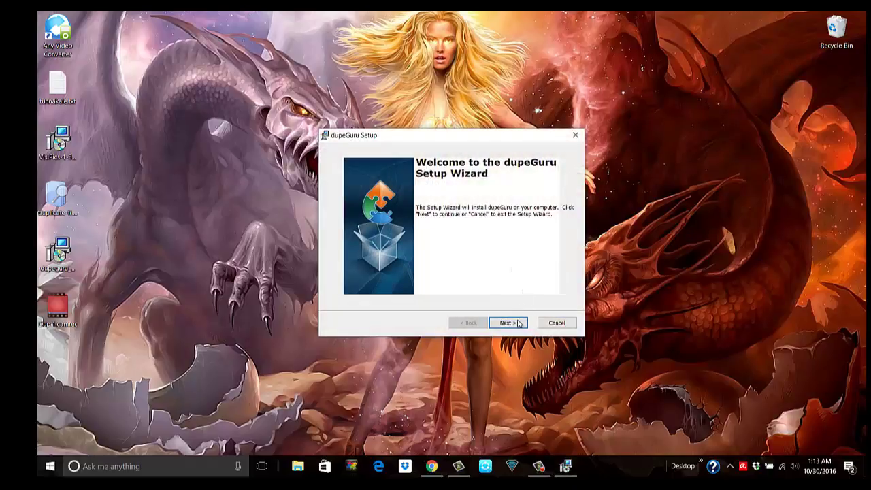
{"action": "left_click", "coordinate": [517, 322]}
{"action": "left_click", "coordinate": [519, 325]}
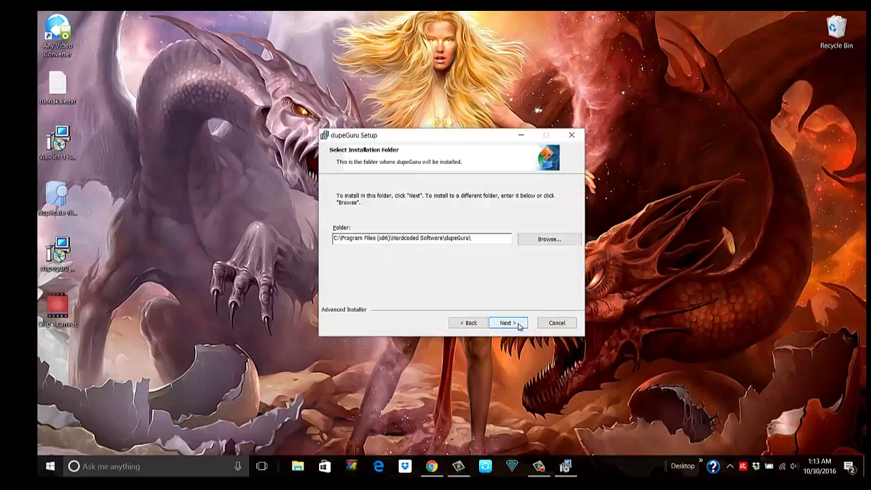
{"action": "left_click", "coordinate": [520, 324]}
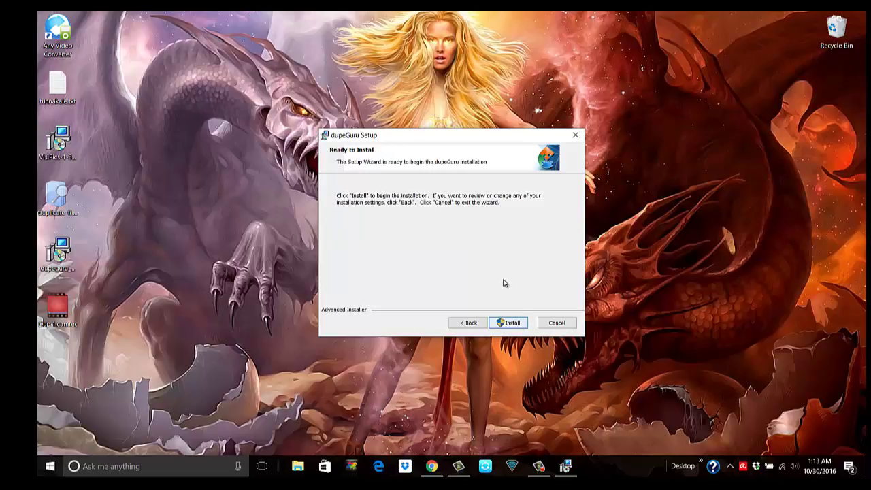
{"action": "left_click", "coordinate": [516, 324]}
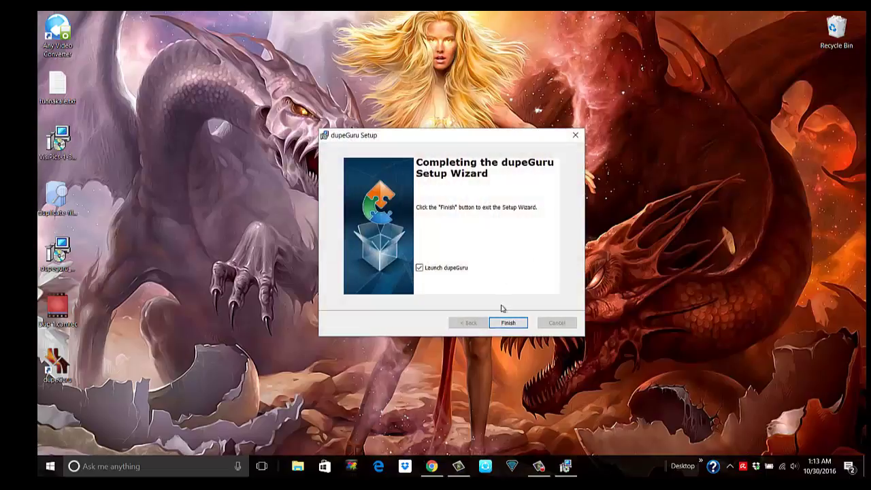
{"action": "left_click", "coordinate": [508, 324]}
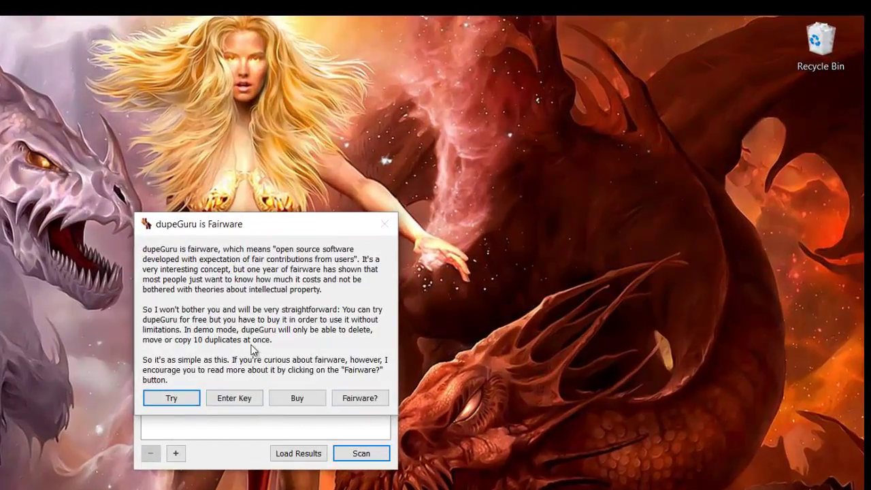
Continue in trial mode and dismiss the no-scannable-files warning from an empty scan
{"action": "left_click", "coordinate": [180, 407]}
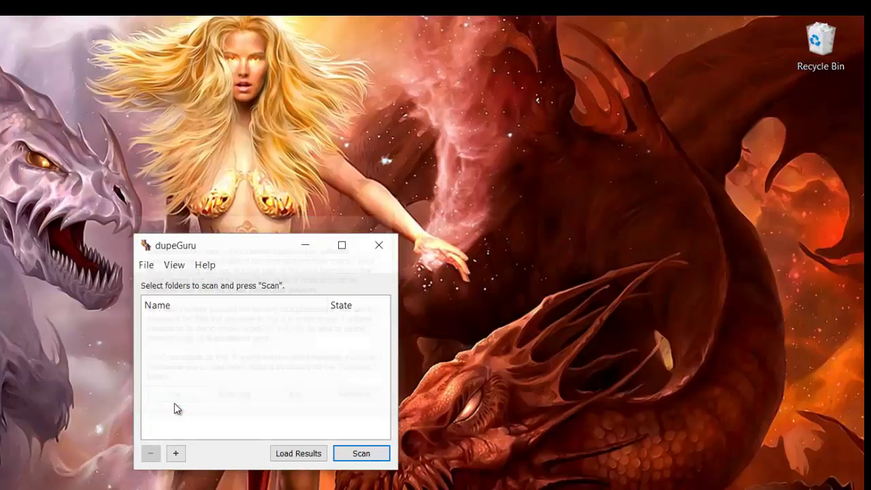
{"action": "left_click", "coordinate": [362, 454]}
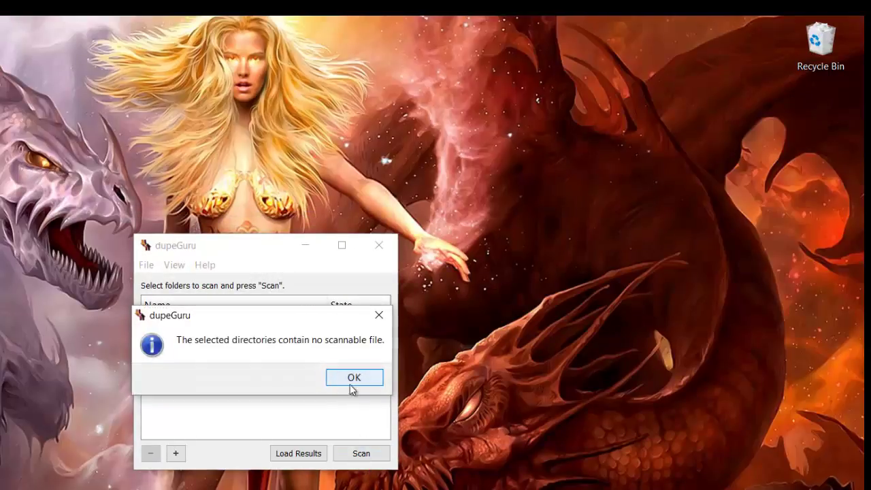
{"action": "left_click", "coordinate": [350, 388]}
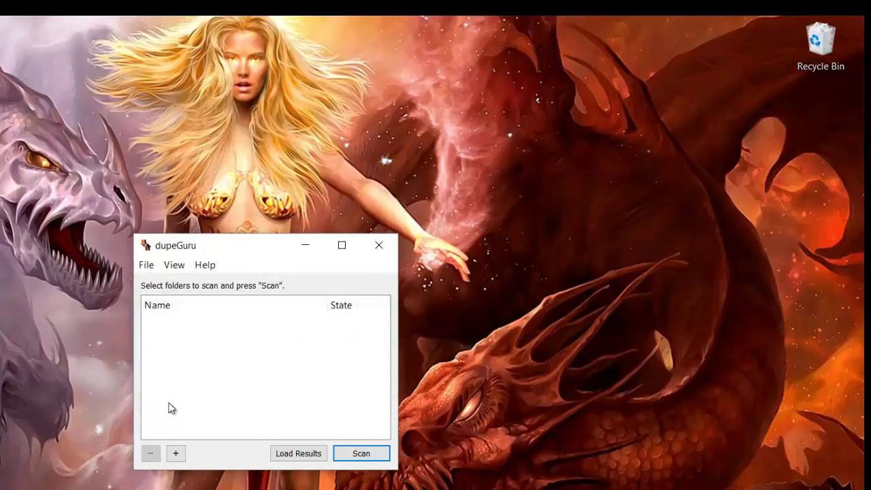
Add the New Volume (F:) drive to the folders to scan
{"action": "left_click", "coordinate": [175, 454]}
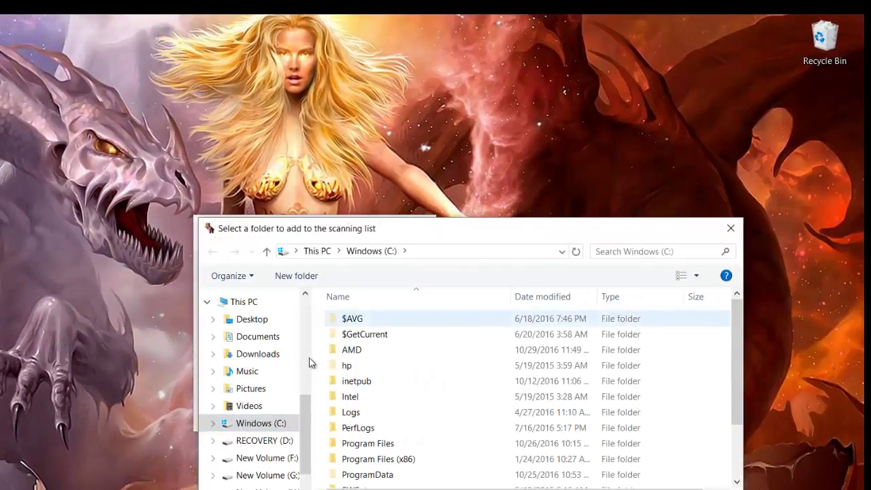
{"action": "left_click_drag", "start_coordinate": [305, 446], "coordinate": [306, 467]}
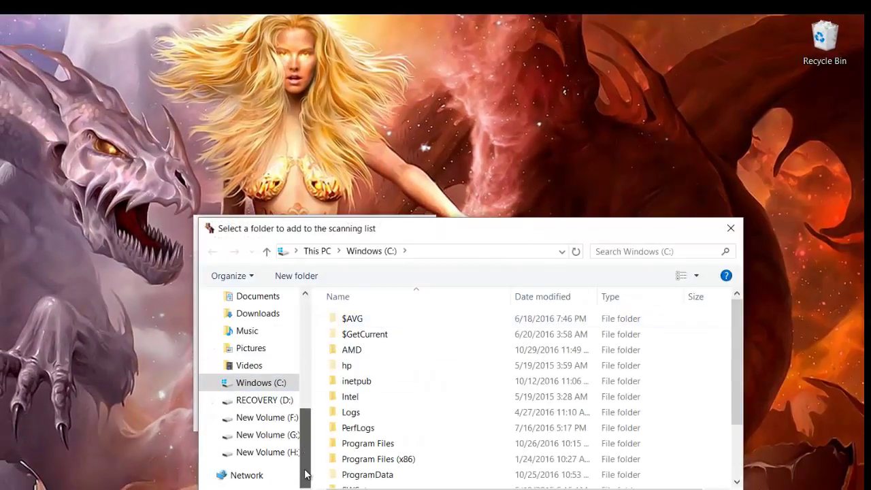
{"action": "left_click", "coordinate": [280, 422]}
{"action": "left_click", "coordinate": [695, 482]}
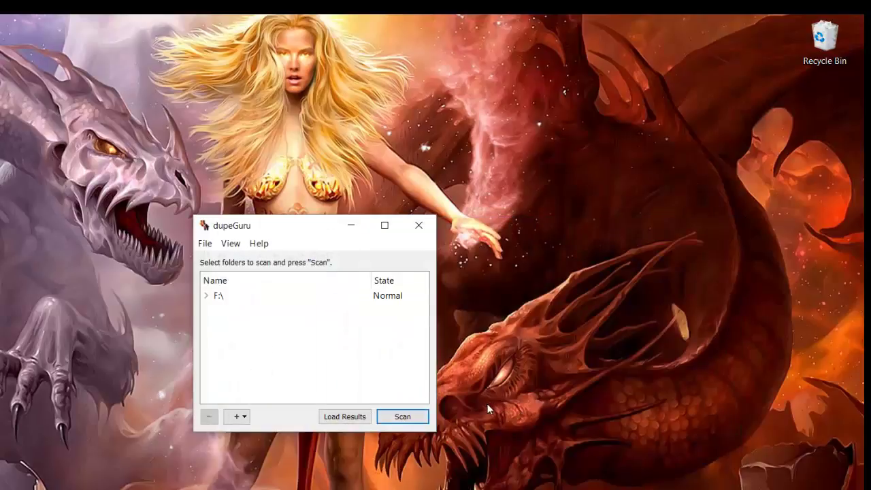
Scan F:\ until results list duplicates like Chandelier.mp3 and study_guide_532.pdf
{"action": "left_click", "coordinate": [403, 417]}
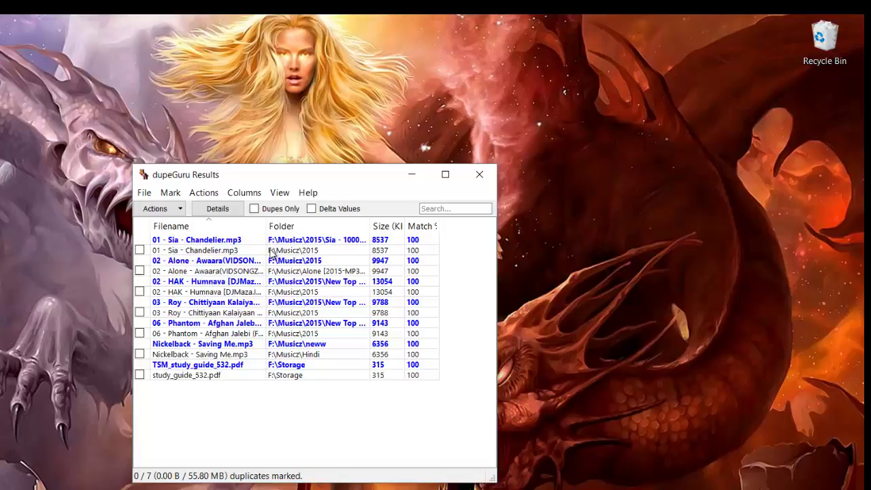
Mark all seven duplicates, Chandelier.mp3 through study_guide_532.pdf, totalling 55.80 MB
{"action": "left_click", "coordinate": [139, 251]}
{"action": "left_click", "coordinate": [140, 271]}
{"action": "left_click", "coordinate": [140, 291]}
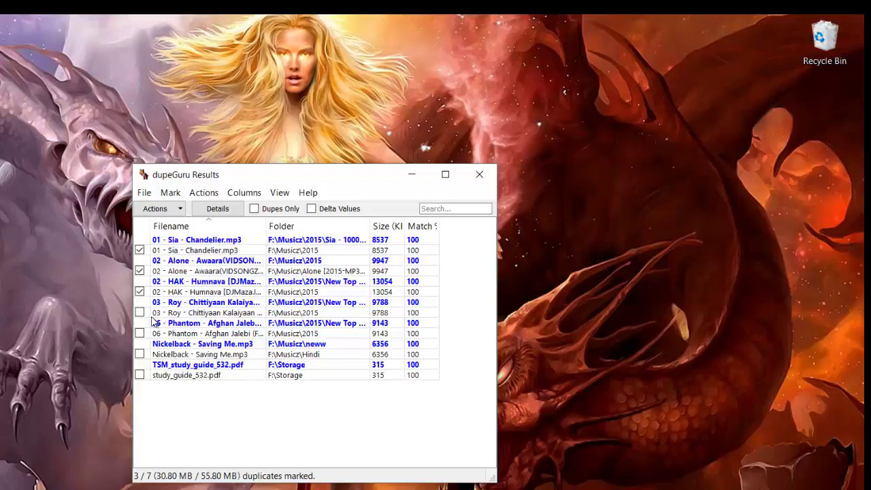
{"action": "left_click", "coordinate": [140, 313]}
{"action": "left_click", "coordinate": [141, 334]}
{"action": "left_click", "coordinate": [140, 355]}
{"action": "left_click", "coordinate": [140, 375]}
{"action": "left_click", "coordinate": [178, 210]}
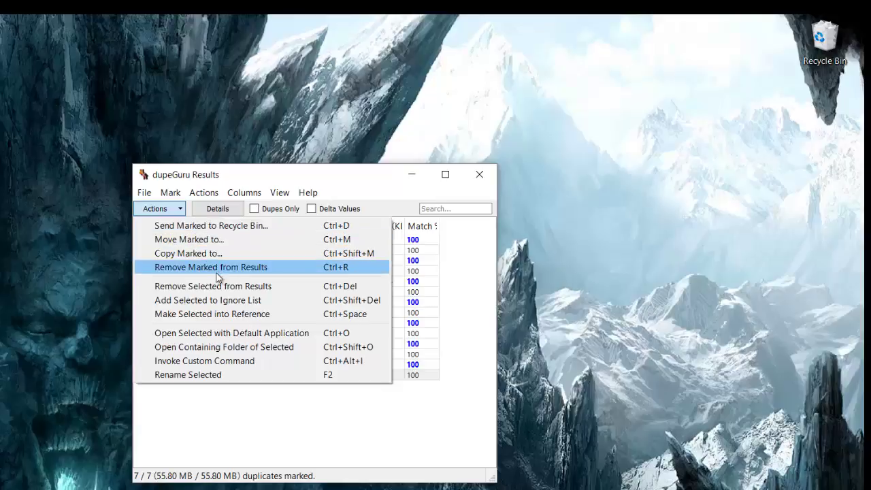
Remove the study_guide_532.pdf entry from the results
{"action": "left_click", "coordinate": [214, 193]}
{"action": "left_click", "coordinate": [144, 193]}
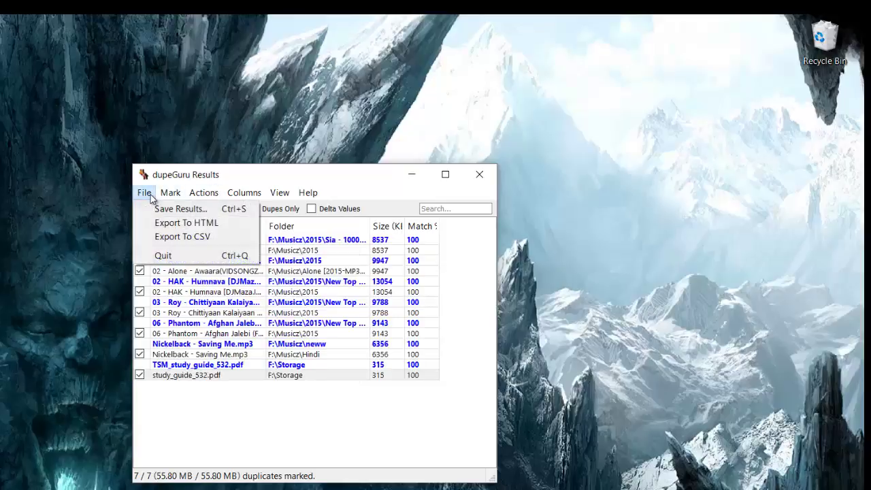
{"action": "mouse_move", "coordinate": [197, 197]}
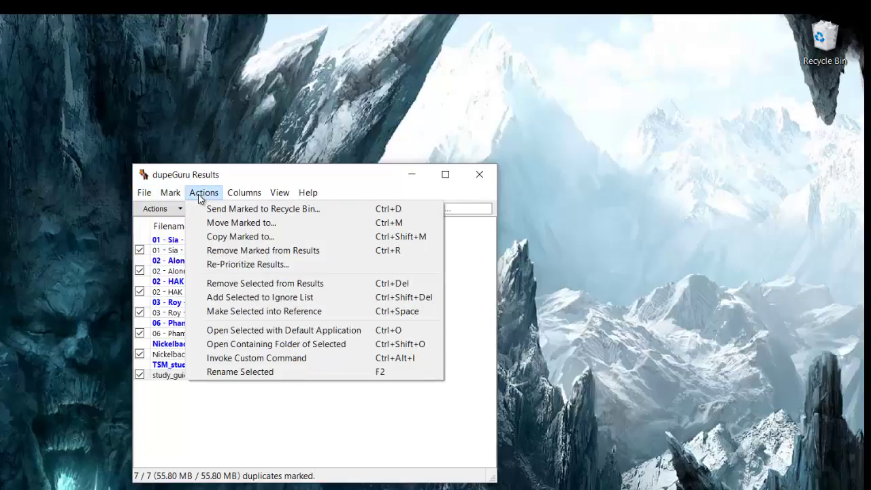
{"action": "mouse_move", "coordinate": [308, 193]}
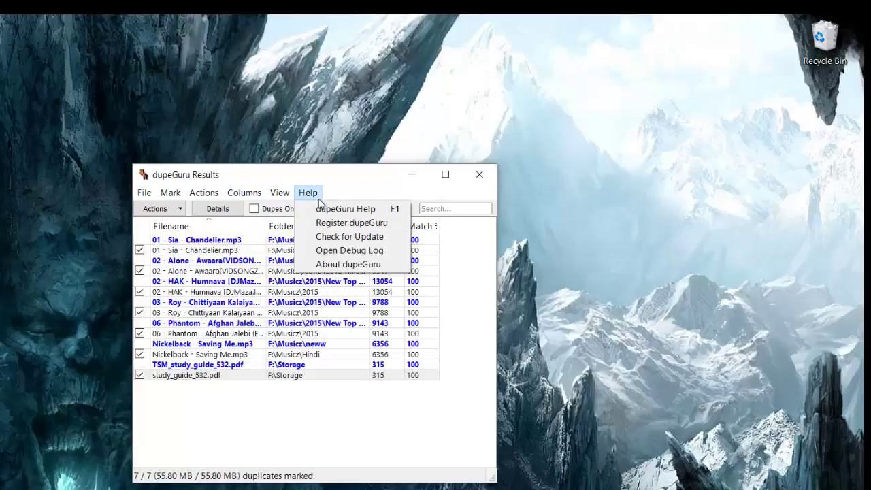
{"action": "left_click", "coordinate": [171, 211]}
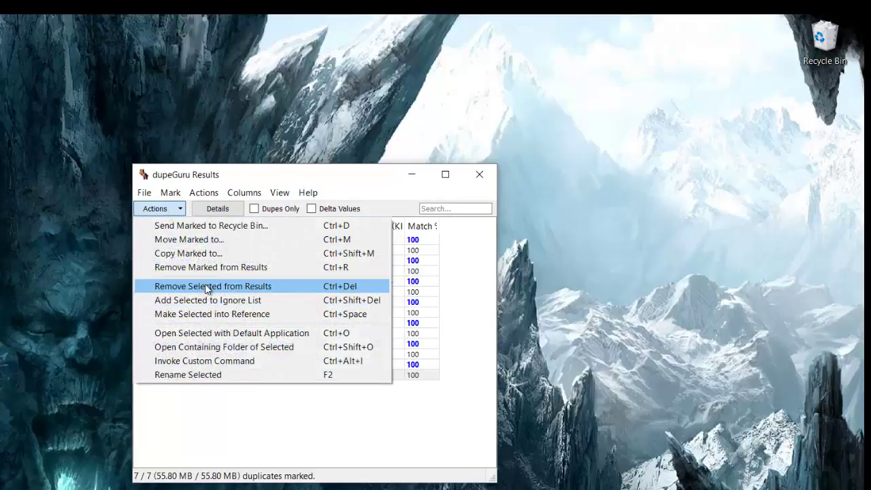
{"action": "left_click", "coordinate": [216, 289]}
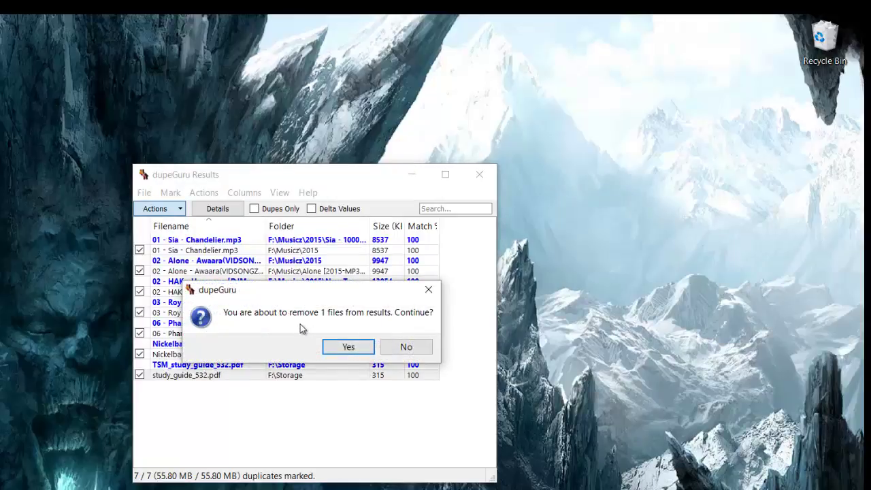
{"action": "left_click", "coordinate": [349, 348]}
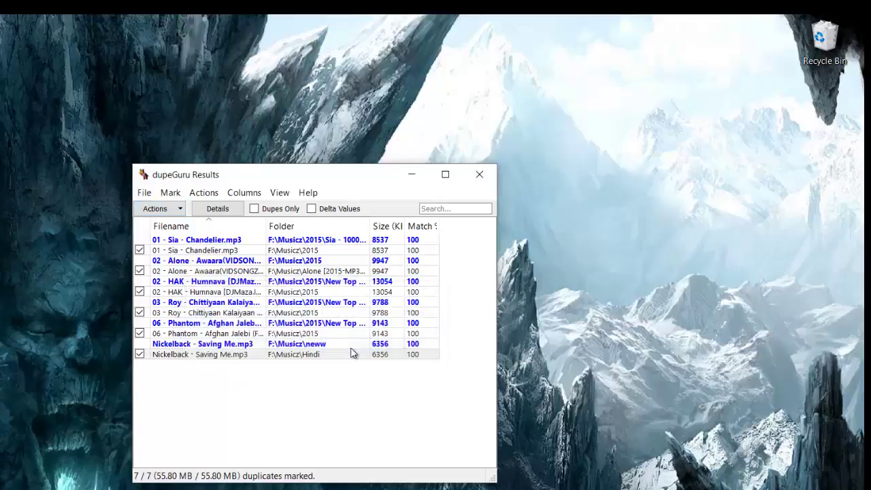
Show dupes only, remove the 6 remaining marked files from results, and close the results window
{"action": "left_click", "coordinate": [172, 211]}
{"action": "left_click", "coordinate": [417, 398]}
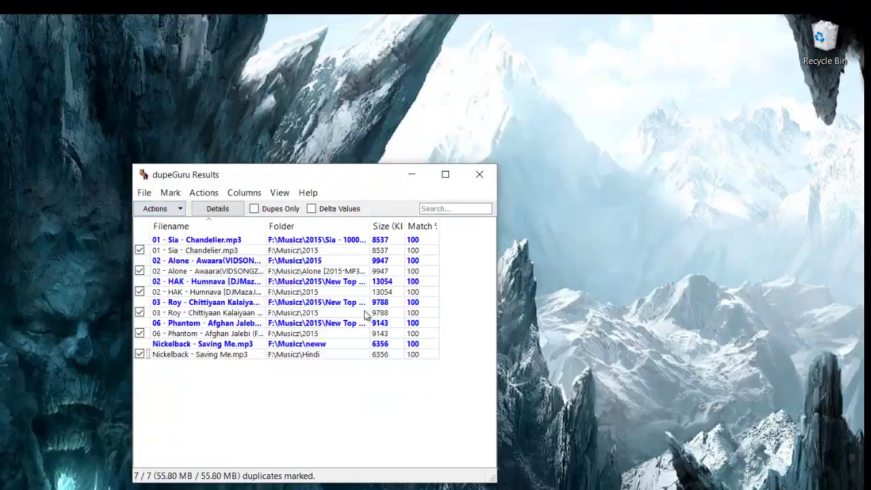
{"action": "left_click", "coordinate": [256, 210]}
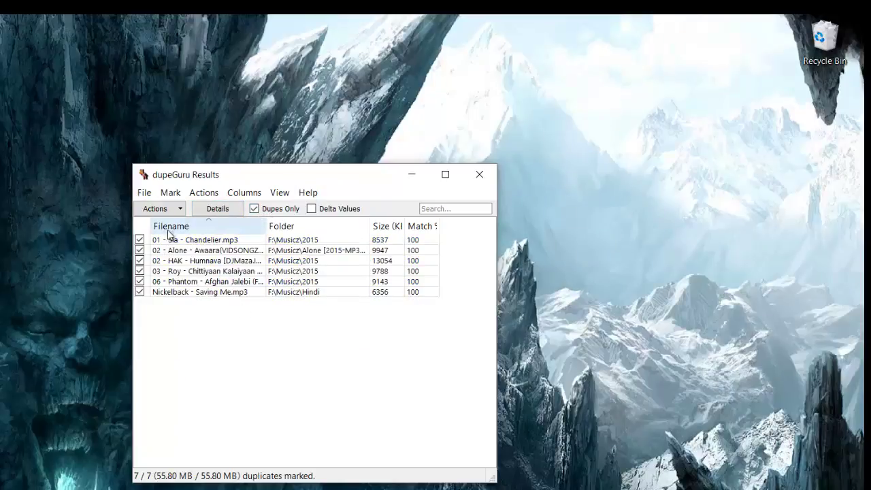
{"action": "left_click", "coordinate": [180, 212]}
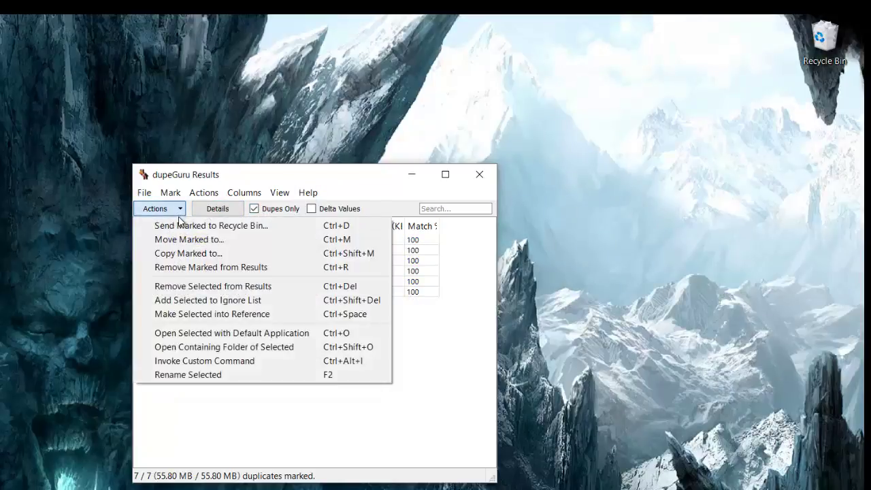
{"action": "left_click", "coordinate": [226, 271]}
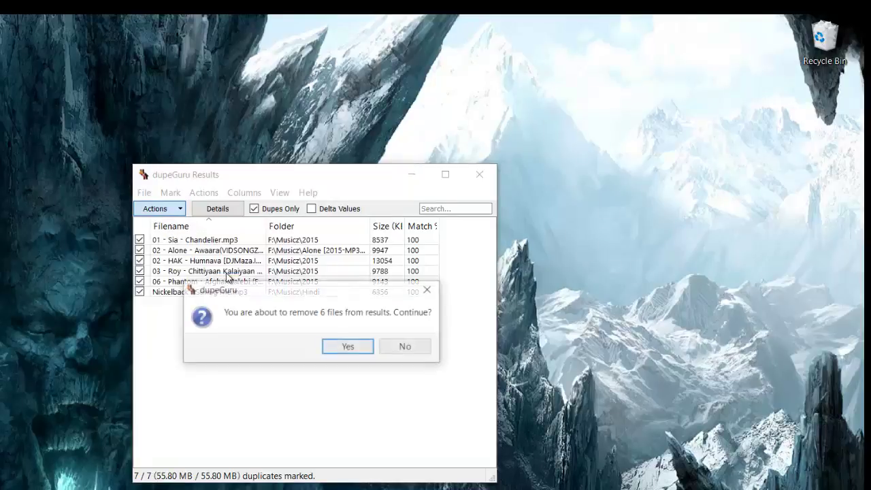
{"action": "left_click", "coordinate": [346, 349]}
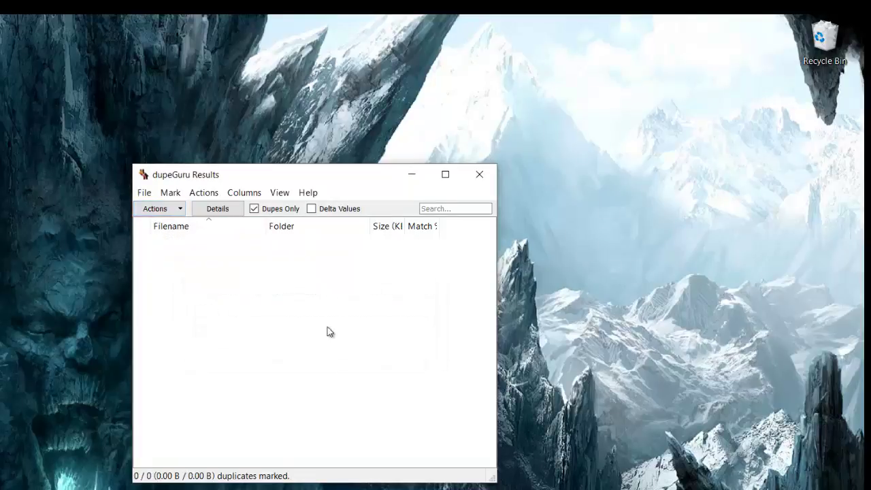
{"action": "left_click", "coordinate": [480, 176]}
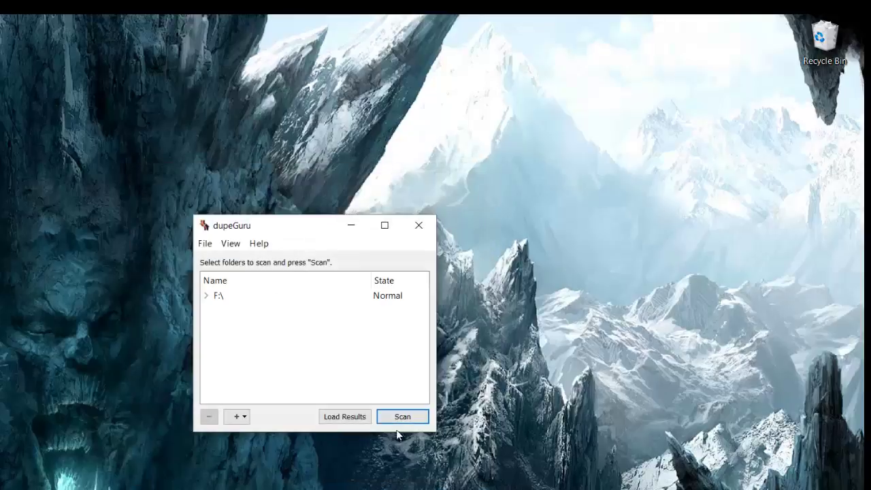
Close dupeGuru, run the VisiPics installer and accept its licence agreement
{"action": "left_click", "coordinate": [419, 226]}
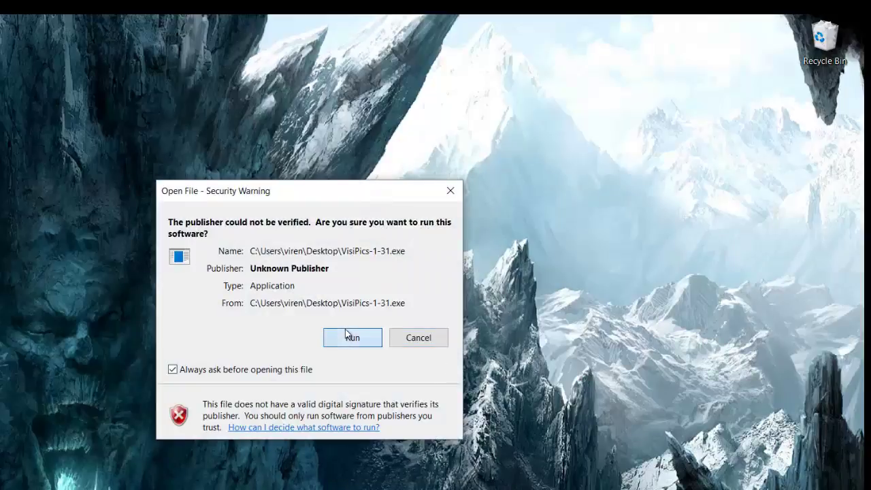
{"action": "left_click", "coordinate": [346, 332]}
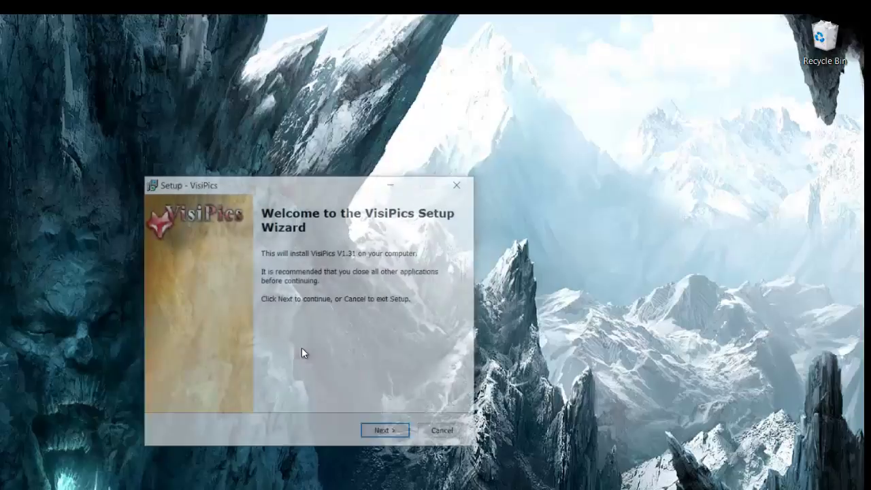
{"action": "left_click", "coordinate": [388, 437]}
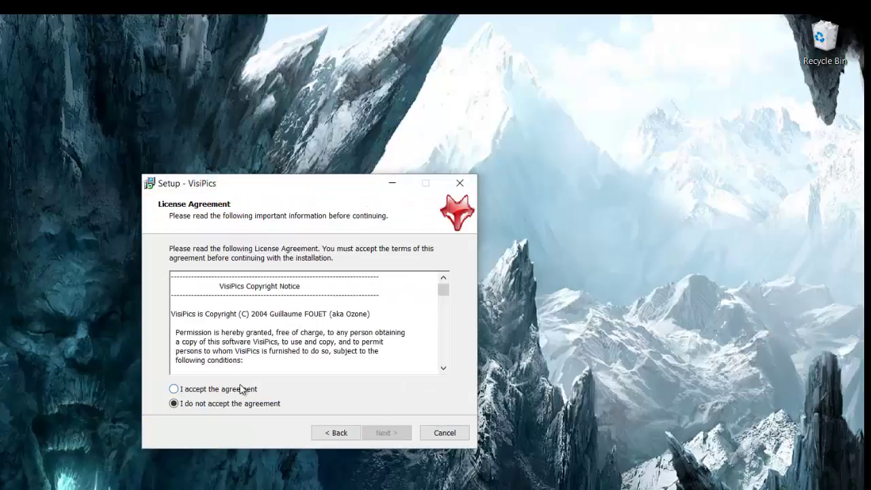
{"action": "left_click", "coordinate": [242, 389]}
Install VisiPics V1.31 to the default C:\Program Files (x86)\VisiPics folder and launch it
{"action": "left_click", "coordinate": [385, 434]}
{"action": "left_click", "coordinate": [393, 439]}
{"action": "left_click", "coordinate": [394, 441]}
{"action": "left_click", "coordinate": [394, 441]}
{"action": "left_click", "coordinate": [334, 439]}
{"action": "left_click", "coordinate": [394, 441]}
{"action": "left_click", "coordinate": [389, 434]}
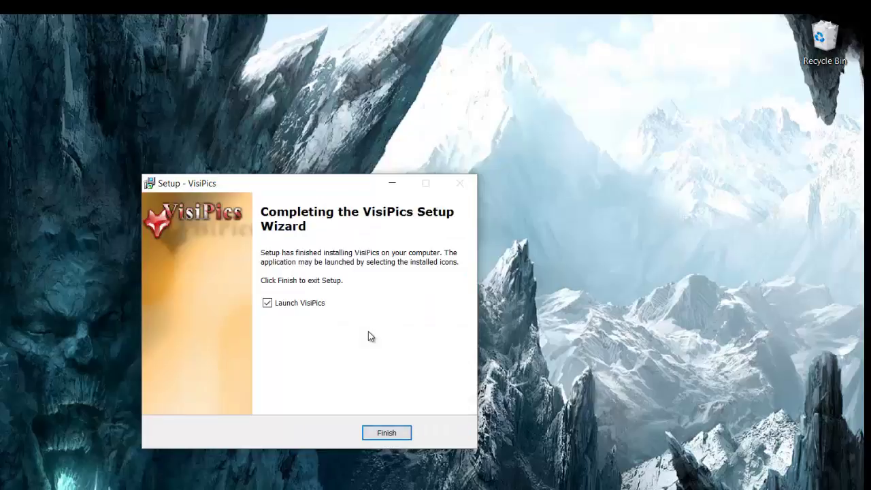
{"action": "left_click", "coordinate": [387, 433]}
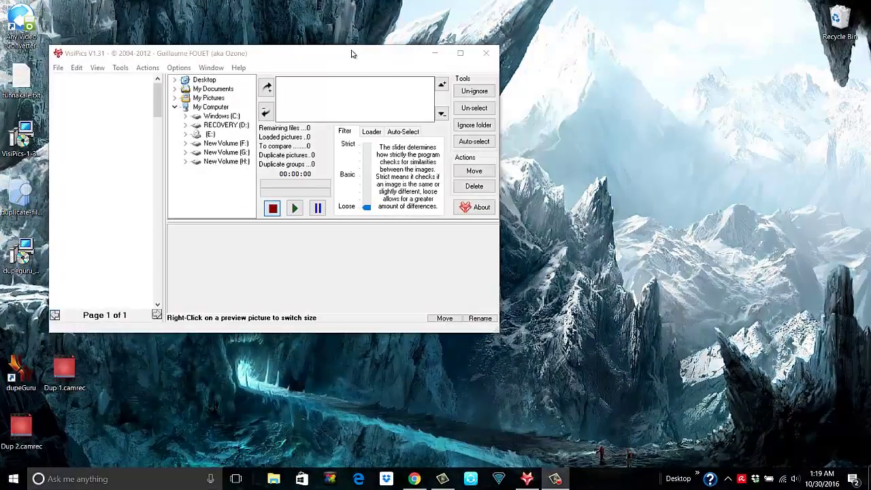
Add C:\ to VisiPics and scan it, finding 2139 duplicate pictures in 72 groups
{"action": "left_click_drag", "start_coordinate": [352, 54], "coordinate": [507, 137]}
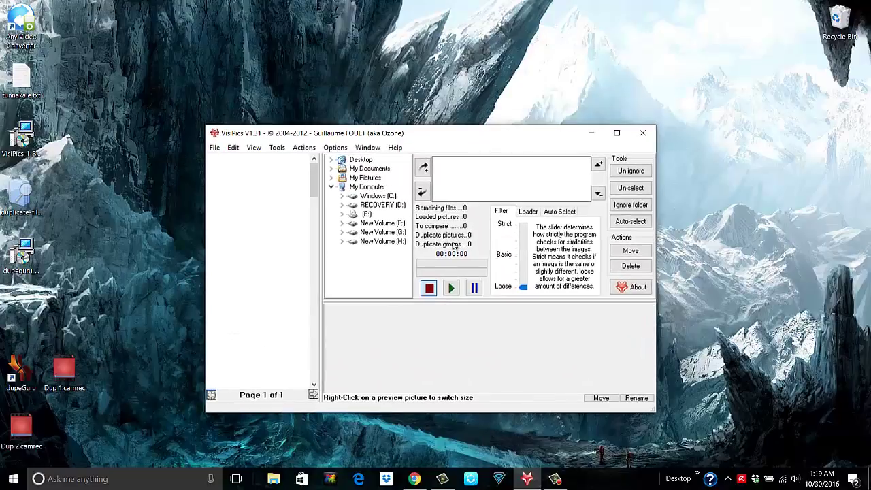
{"action": "left_click", "coordinate": [372, 189]}
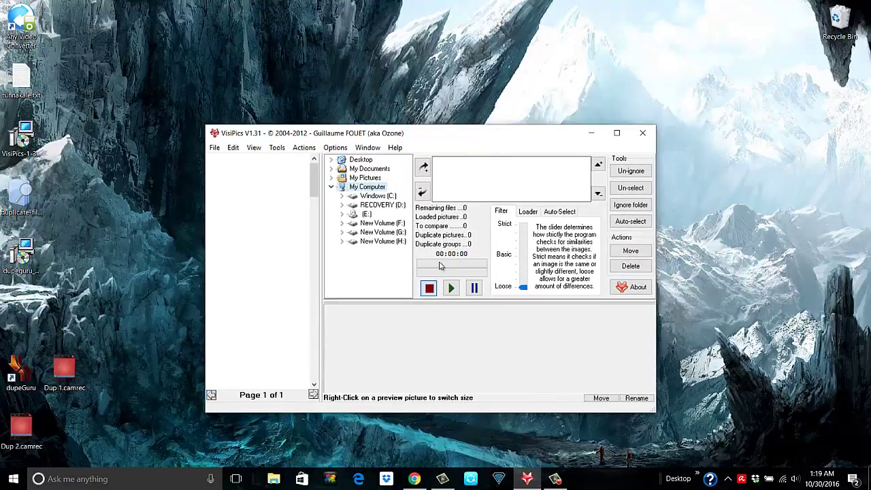
{"action": "left_click", "coordinate": [423, 168]}
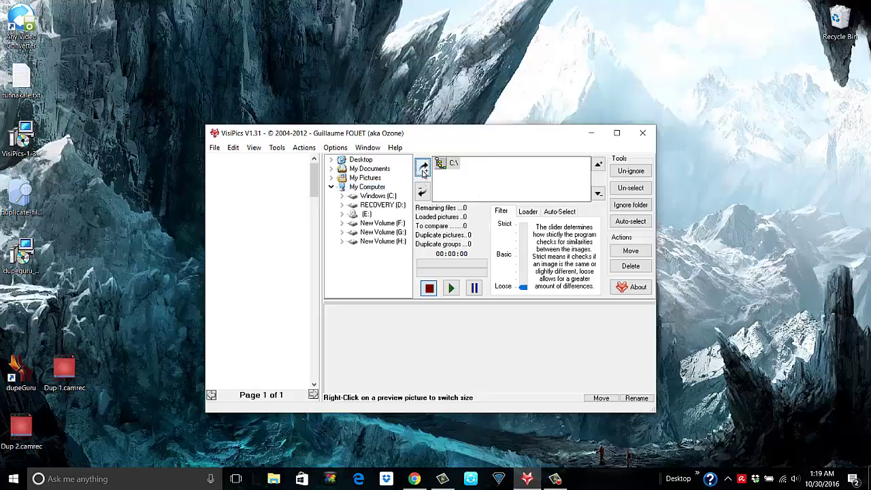
{"action": "left_click", "coordinate": [453, 288]}
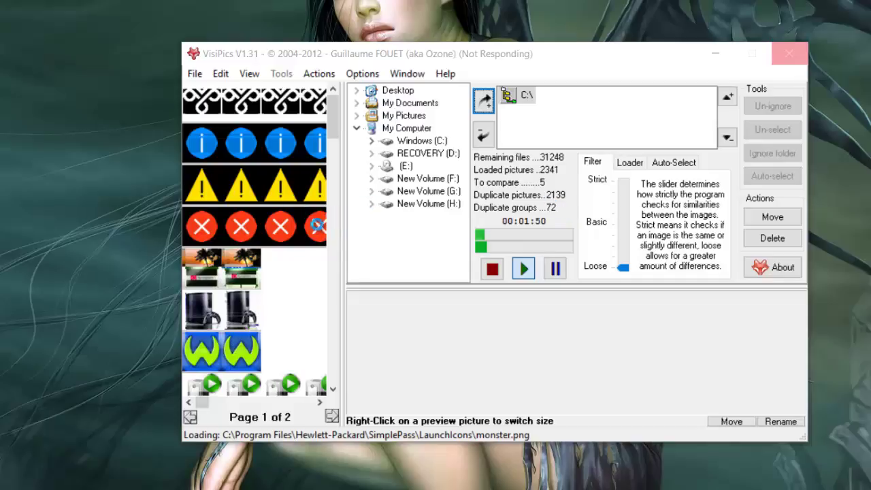
Force-close the unresponsive VisiPics window through the Windows not-responding dialog
{"action": "left_click_drag", "start_coordinate": [562, 58], "coordinate": [618, 32]}
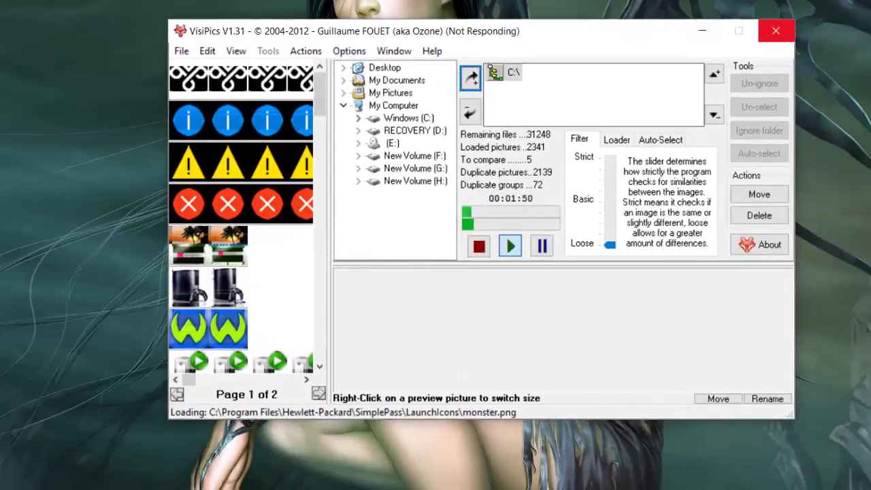
{"action": "left_click", "coordinate": [779, 32]}
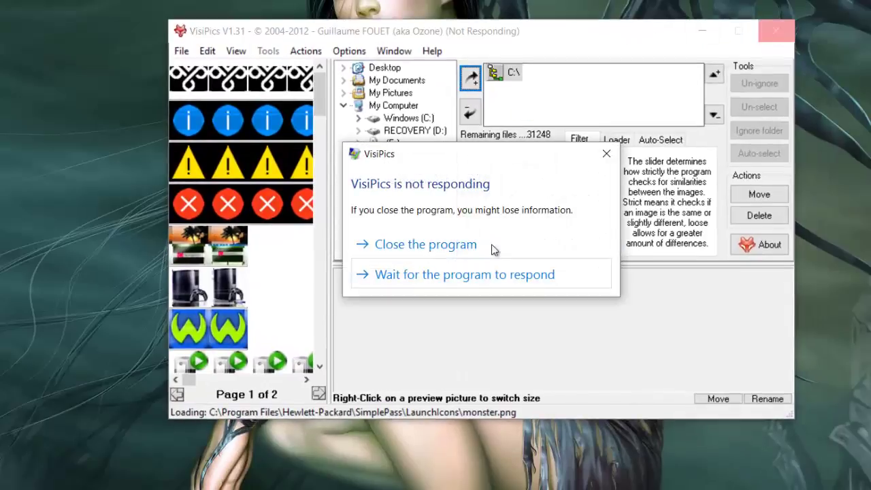
{"action": "left_click", "coordinate": [476, 251]}
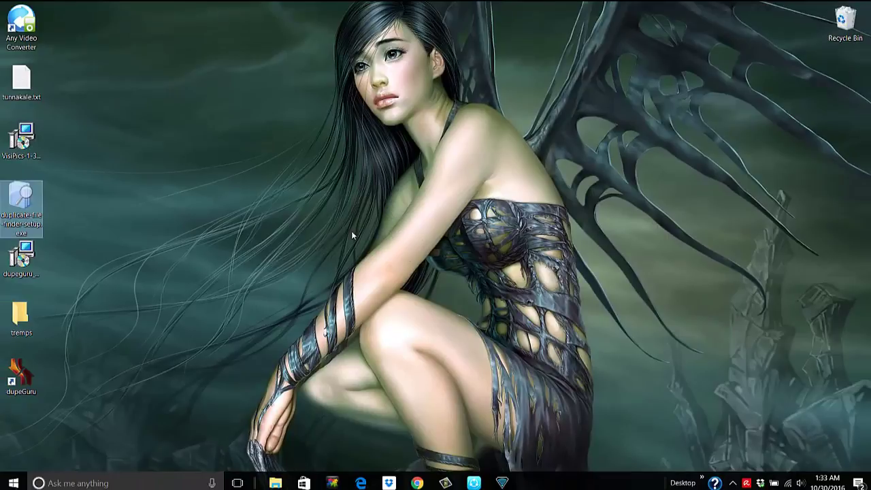
{"action": "double_click", "coordinate": [21, 197]}
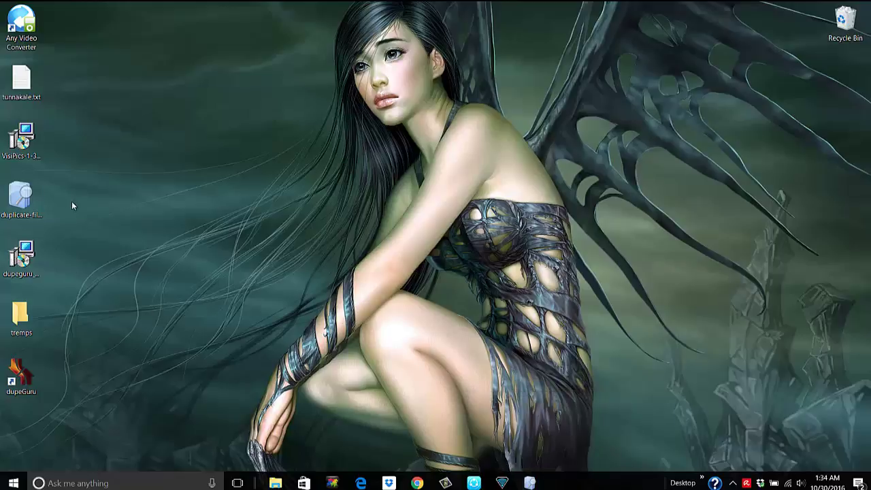
{"action": "double_click", "coordinate": [33, 199]}
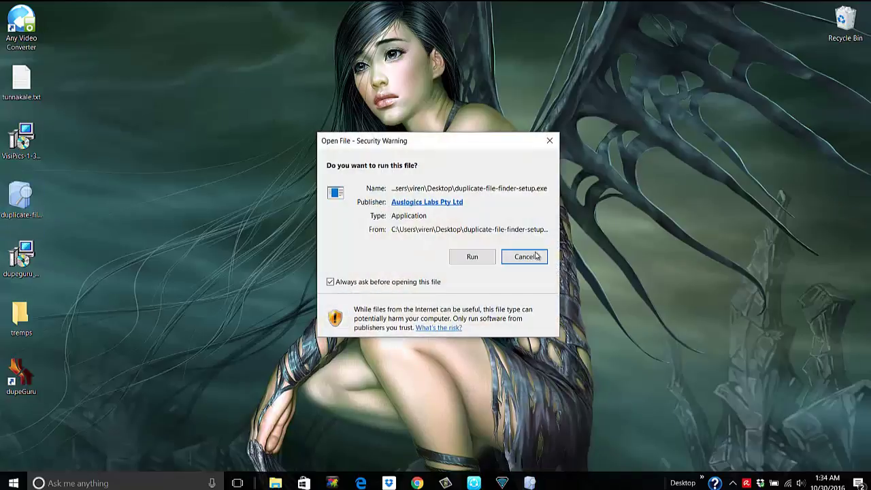
{"action": "left_click", "coordinate": [475, 259]}
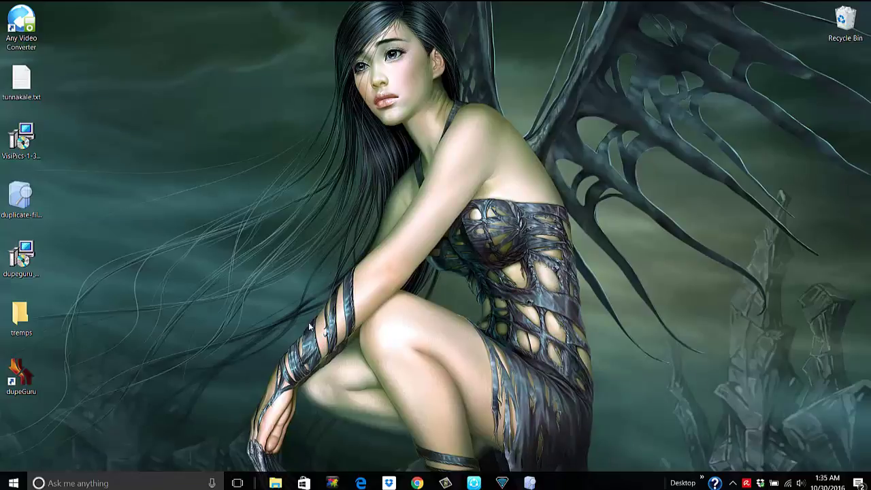
{"action": "double_click", "coordinate": [23, 204]}
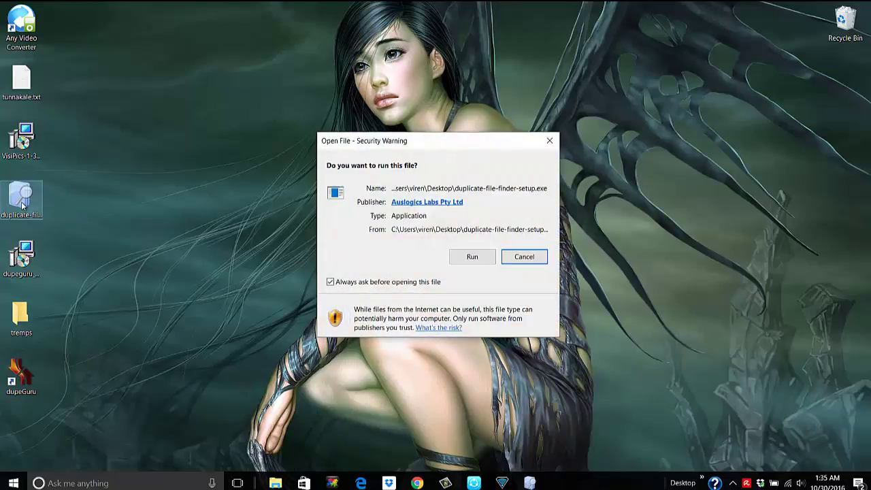
{"action": "left_click_drag", "start_coordinate": [477, 148], "coordinate": [748, 148]}
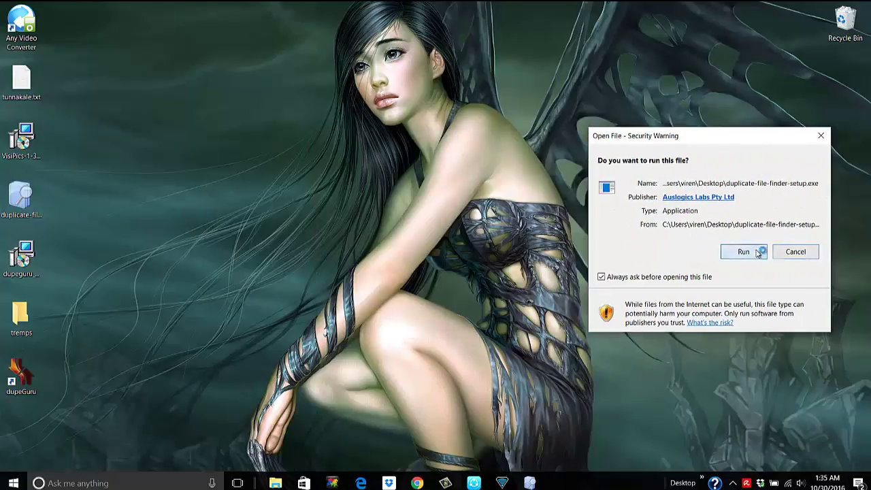
{"action": "left_click", "coordinate": [755, 249]}
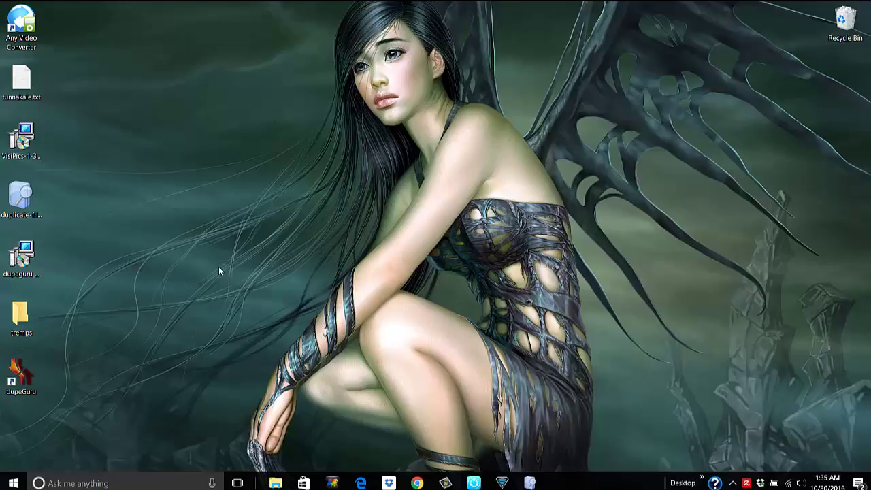
{"action": "double_click", "coordinate": [23, 208]}
{"action": "left_click", "coordinate": [469, 257]}
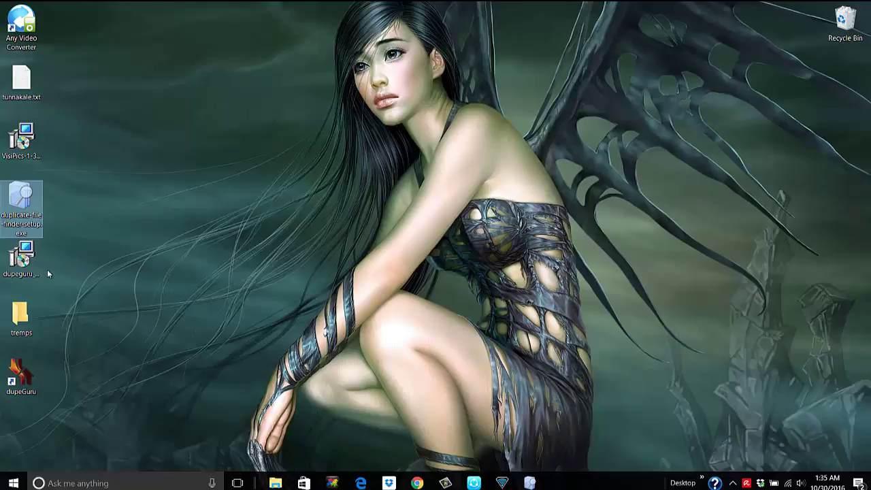
{"action": "left_click", "coordinate": [23, 265]}
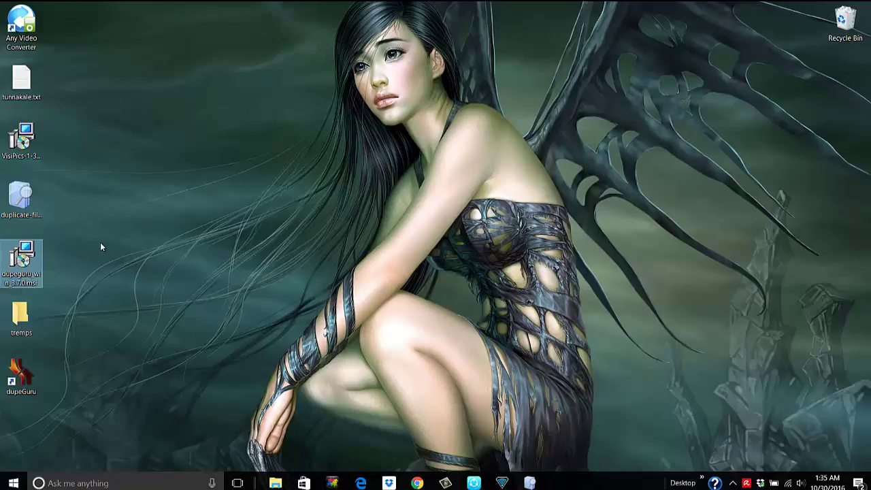